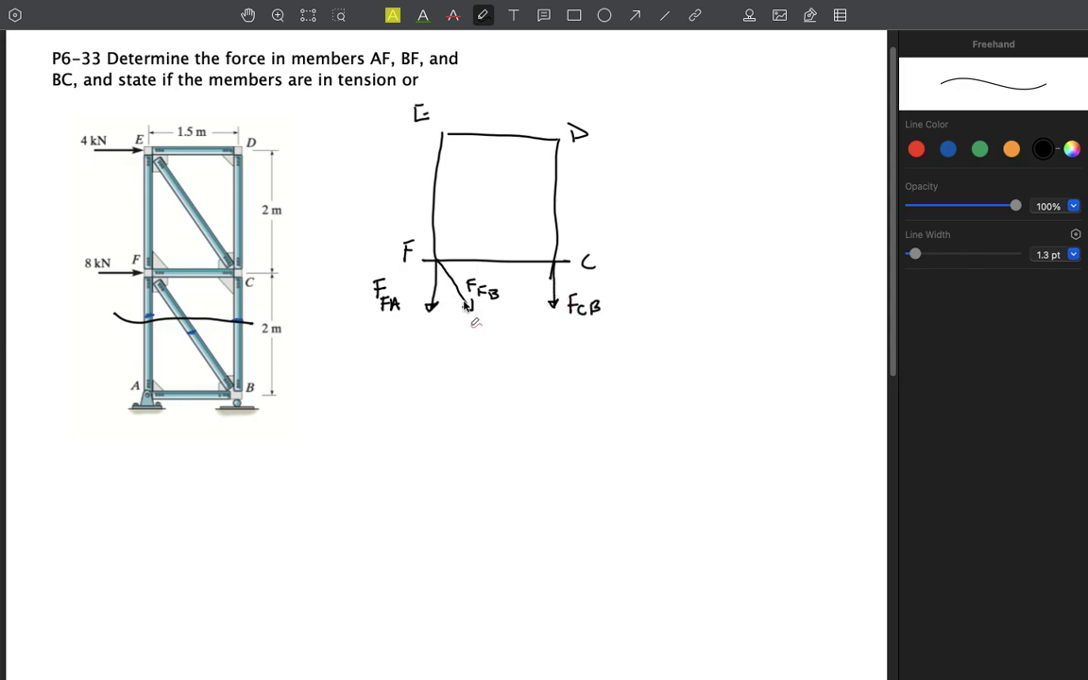
Step: Dot joint F, dash lines down from the F_FA and F_CB arrows, and label corner A
click(436, 259)
drag(431, 323, 426, 375)
drag(553, 314, 553, 357)
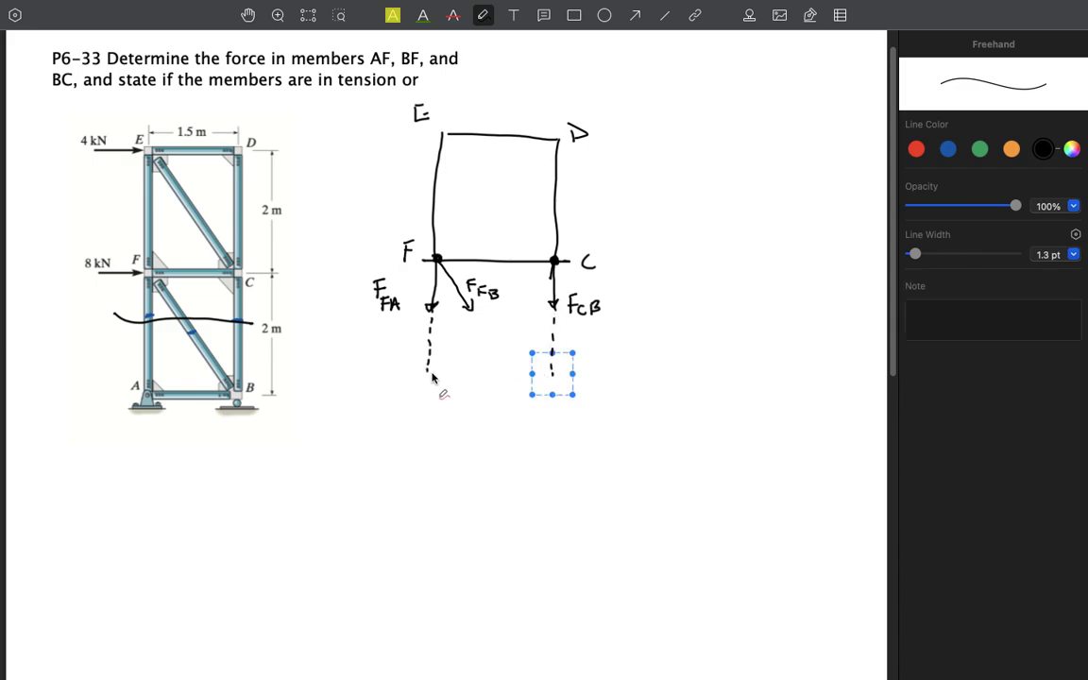
drag(397, 373, 407, 380)
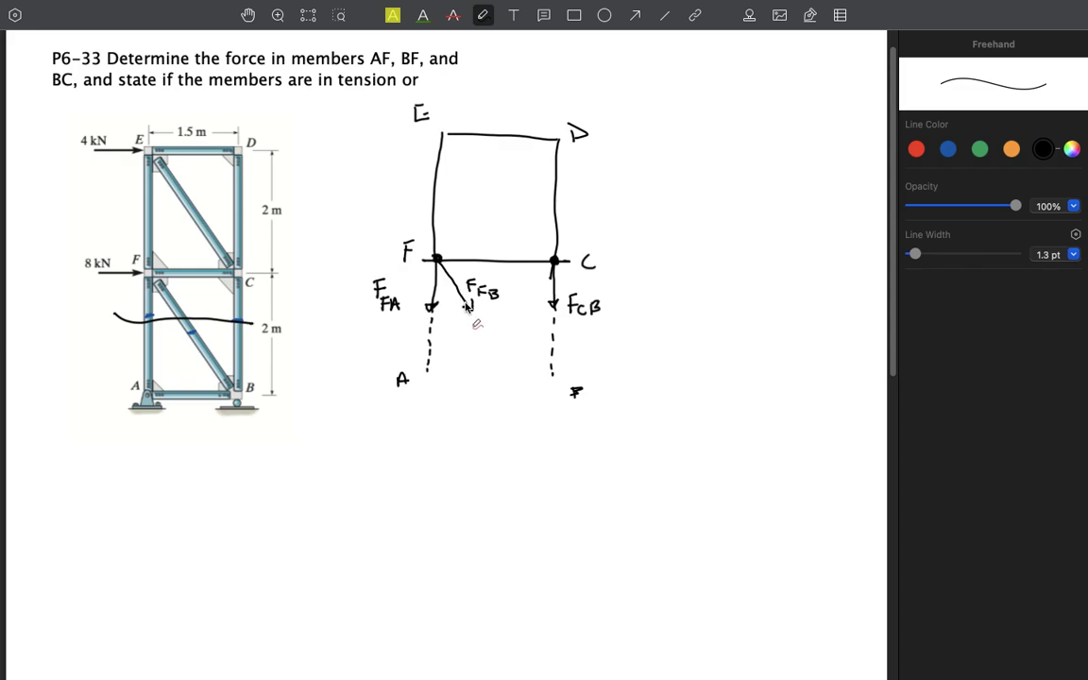
Step: Dash the diagonal to the lower right corner and the bottom edge from A
drag(491, 327, 505, 342)
drag(510, 347, 553, 374)
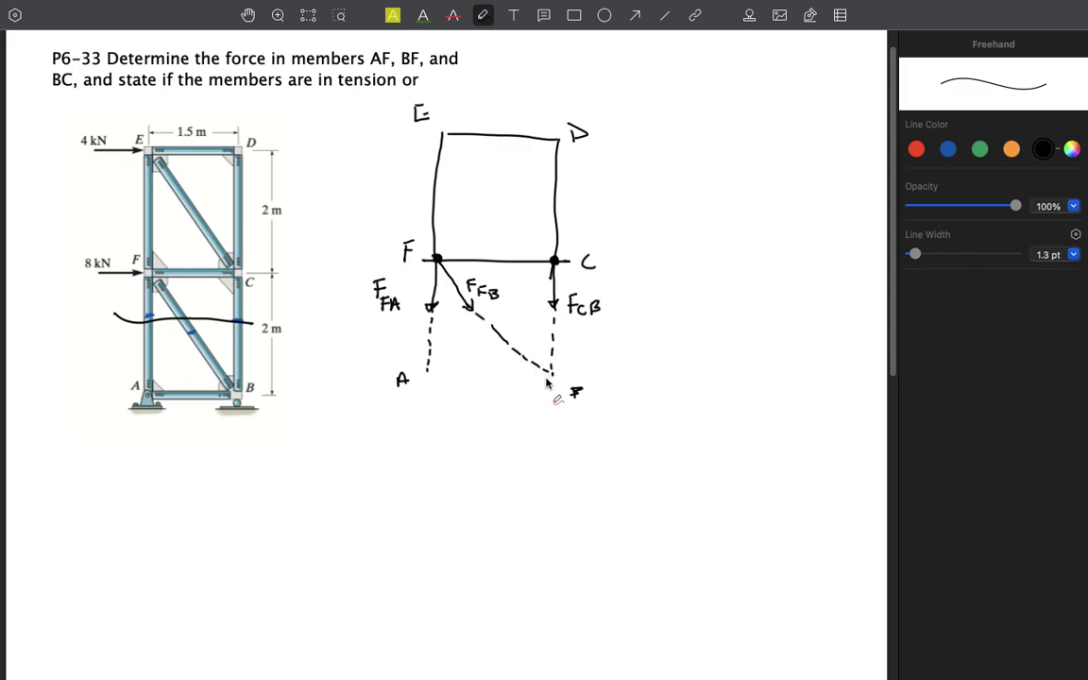
drag(429, 370, 545, 375)
click(465, 373)
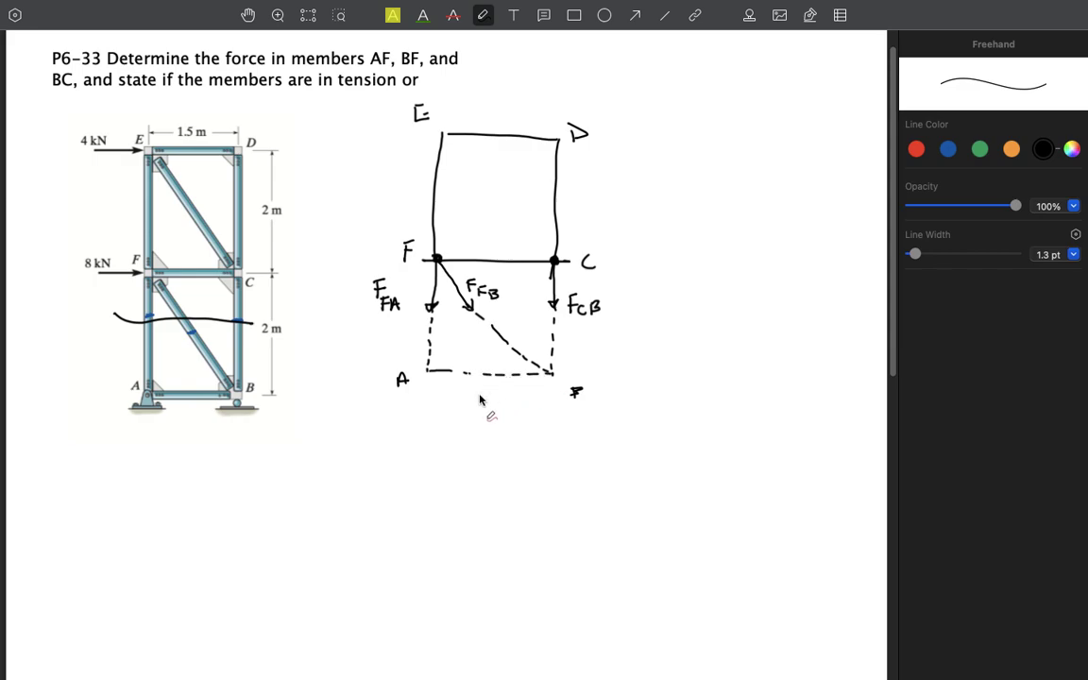
Step: Write the 1.5 m width below the panel and the 2 m height beside it
mouse_move(469, 398)
mouse_down()
mouse_move(469, 408)
mouse_move(515, 405)
mouse_up()
drag(570, 191, 599, 201)
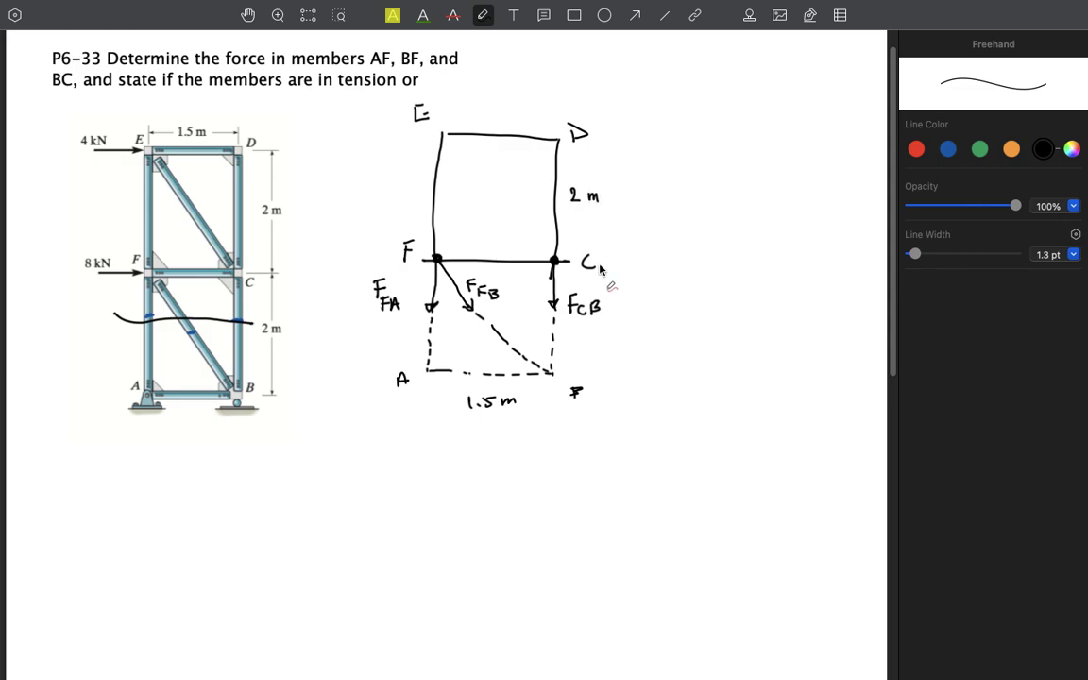
drag(577, 345, 600, 346)
Step: In red, draw the 4 kN load arrow at E and a load arrow into joint F
click(918, 151)
mouse_move(412, 133)
mouse_down()
mouse_move(360, 137)
mouse_move(367, 131)
mouse_move(399, 129)
mouse_up()
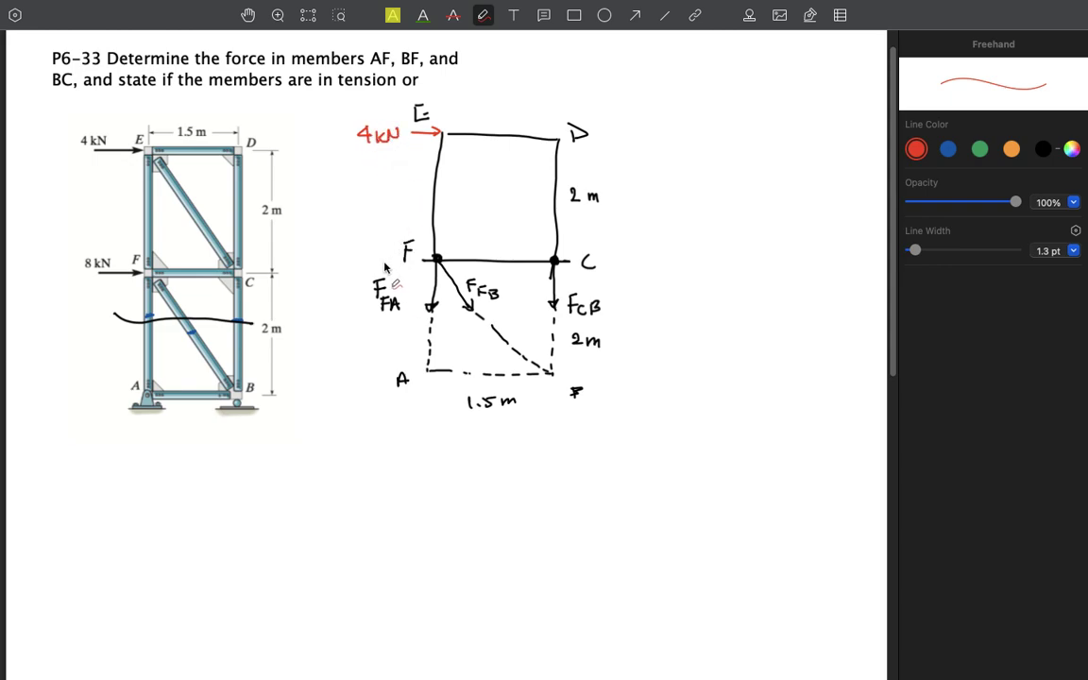
mouse_move(364, 263)
mouse_down()
mouse_move(423, 262)
mouse_move(414, 268)
mouse_move(347, 243)
mouse_move(359, 253)
mouse_up()
mouse_move(368, 241)
mouse_down()
mouse_move(369, 251)
mouse_move(382, 239)
mouse_up()
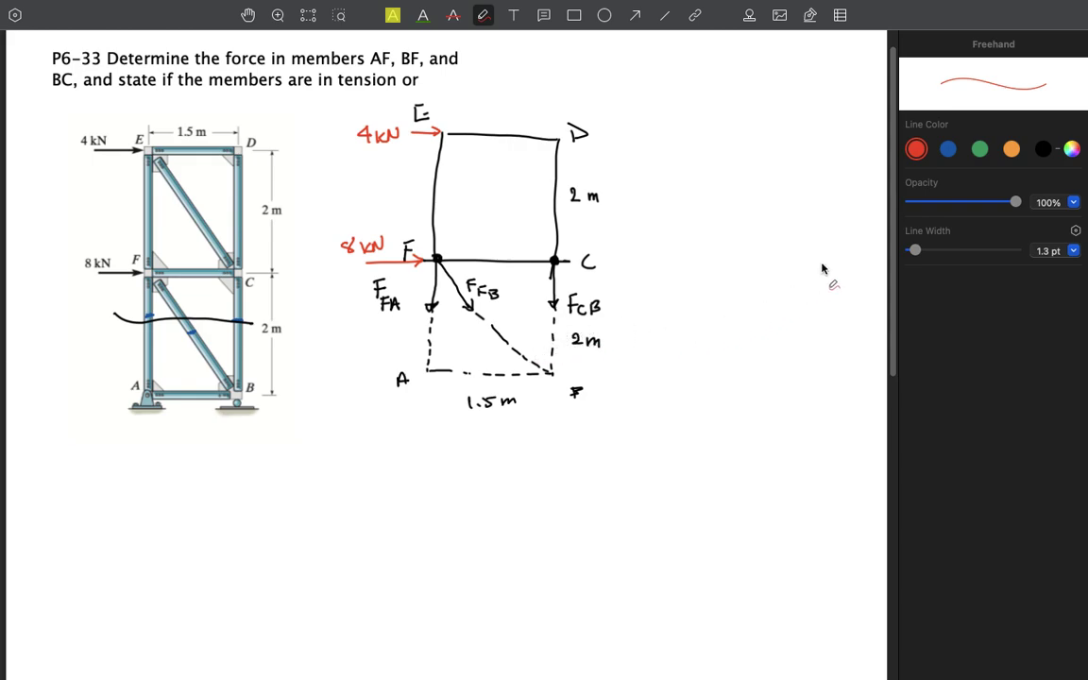
Step: In blue, write the clockwise-positive sign convention, ΣM_F = 0, and the first term −4×2
click(950, 150)
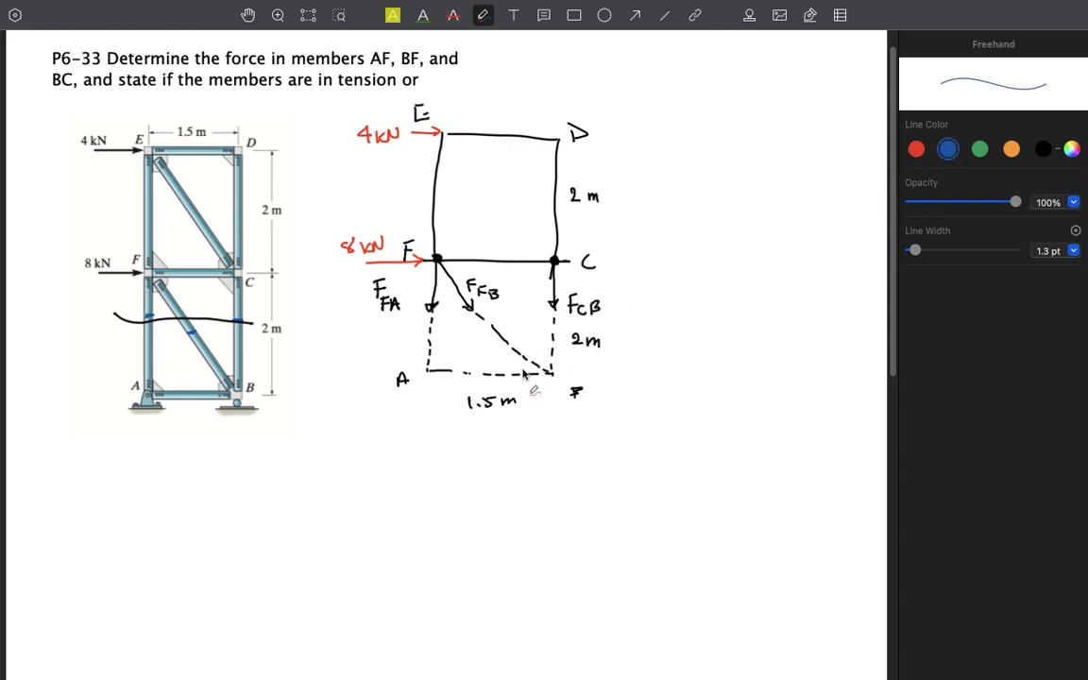
mouse_move(279, 488)
mouse_down()
mouse_move(288, 480)
mouse_move(278, 437)
mouse_move(272, 464)
mouse_up()
mouse_move(264, 456)
mouse_down()
mouse_move(264, 471)
mouse_move(317, 444)
mouse_move(315, 485)
mouse_move(324, 452)
mouse_move(340, 471)
mouse_up()
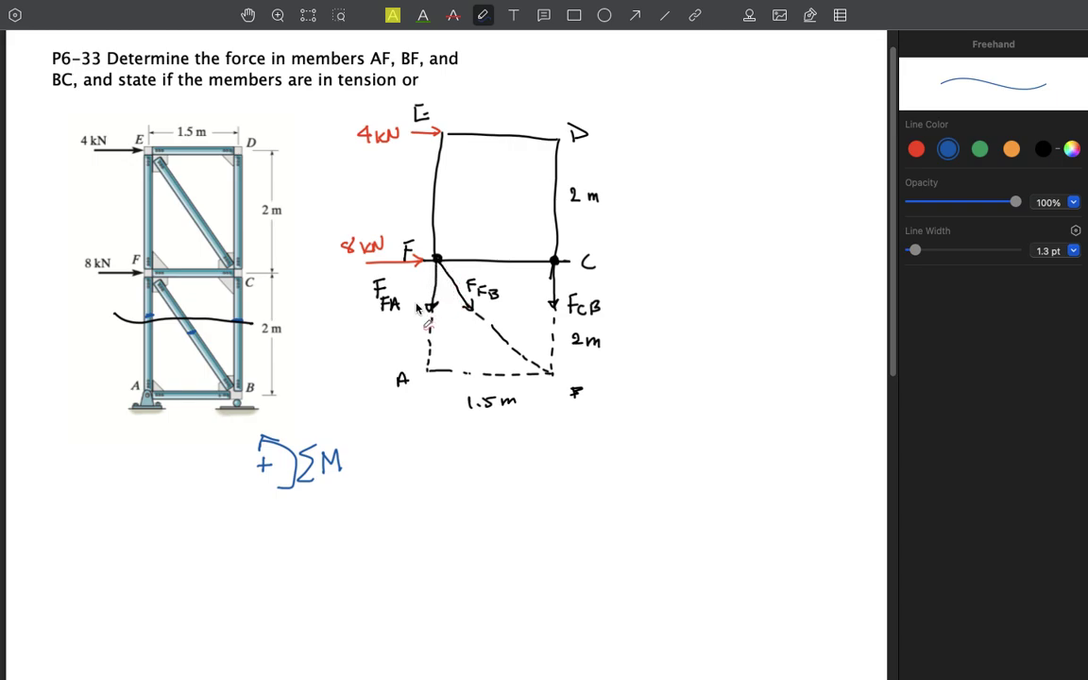
mouse_move(357, 457)
mouse_down()
mouse_move(347, 475)
mouse_move(396, 448)
mouse_up()
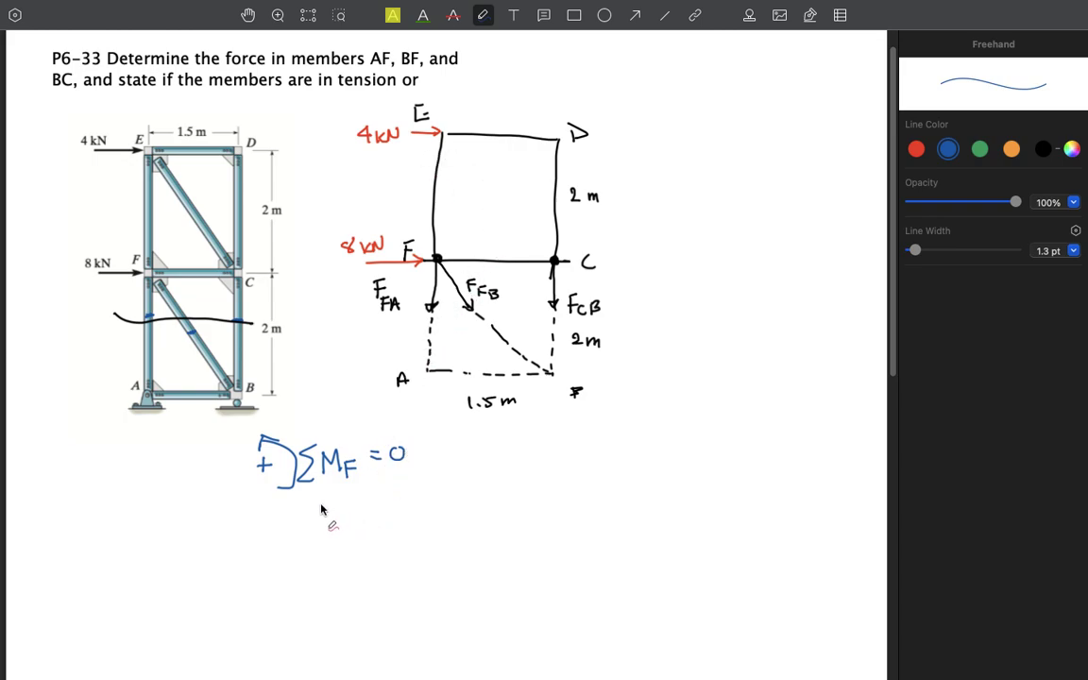
mouse_move(318, 507)
mouse_down()
mouse_move(346, 515)
mouse_move(386, 515)
mouse_up()
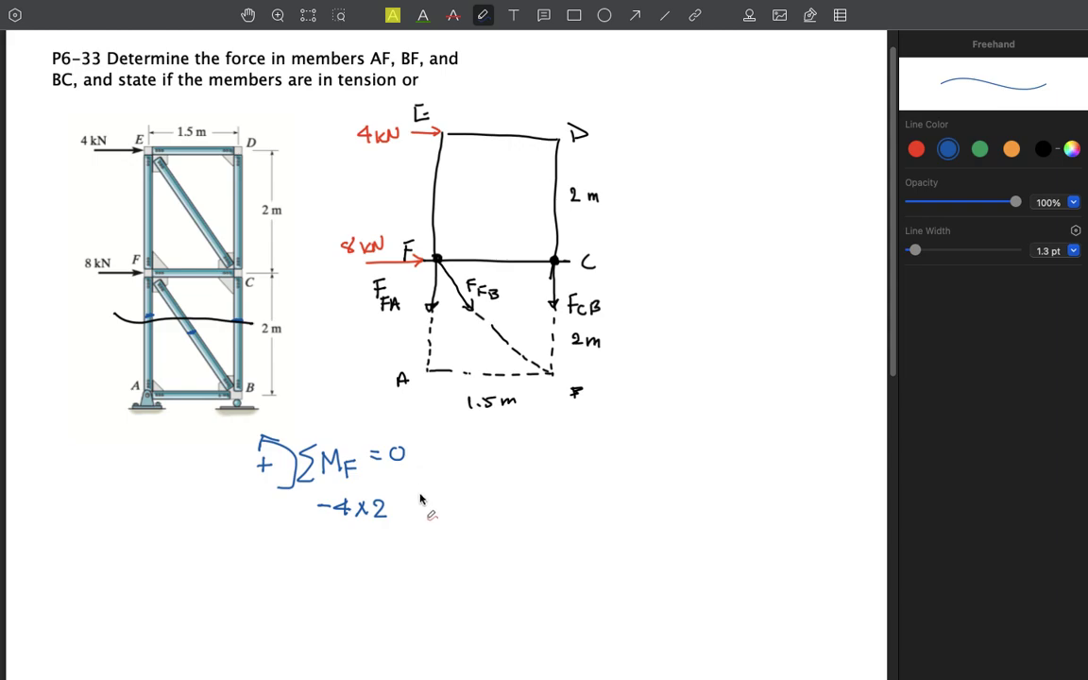
Step: Continue the equation with − F_CB × 1.5 = 0 and an implication arrow
mouse_move(399, 509)
mouse_down()
mouse_move(435, 490)
mouse_move(429, 507)
mouse_move(449, 517)
mouse_move(484, 512)
mouse_up()
drag(483, 502, 474, 513)
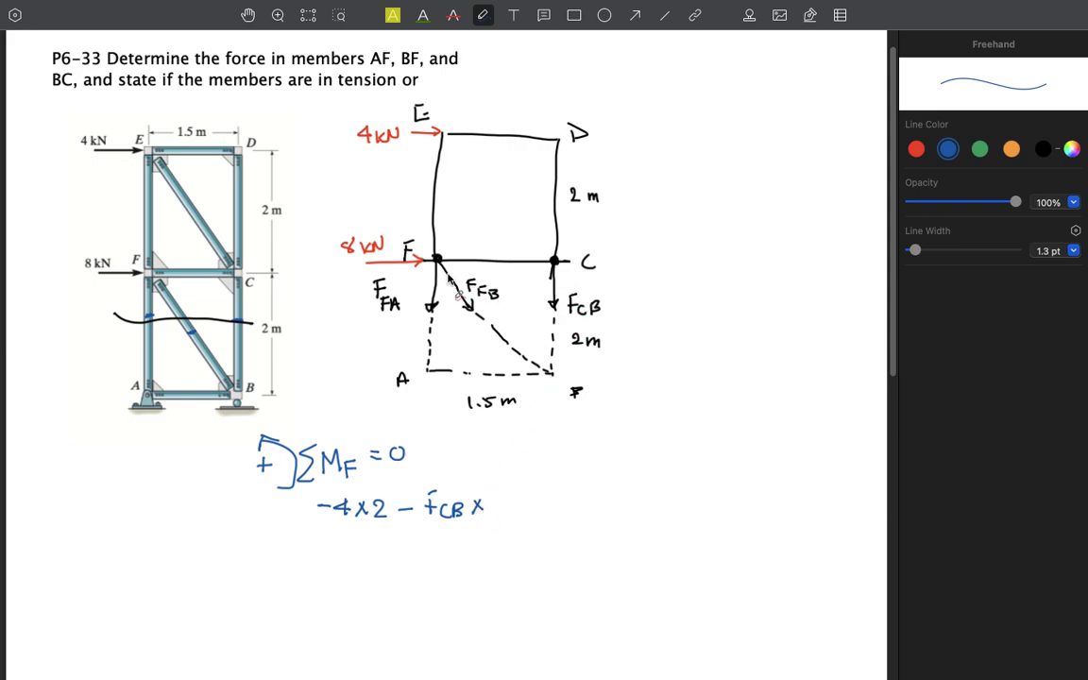
mouse_move(492, 493)
mouse_down()
mouse_move(491, 508)
mouse_move(510, 508)
mouse_move(601, 491)
mouse_up()
click(501, 507)
drag(586, 498, 596, 503)
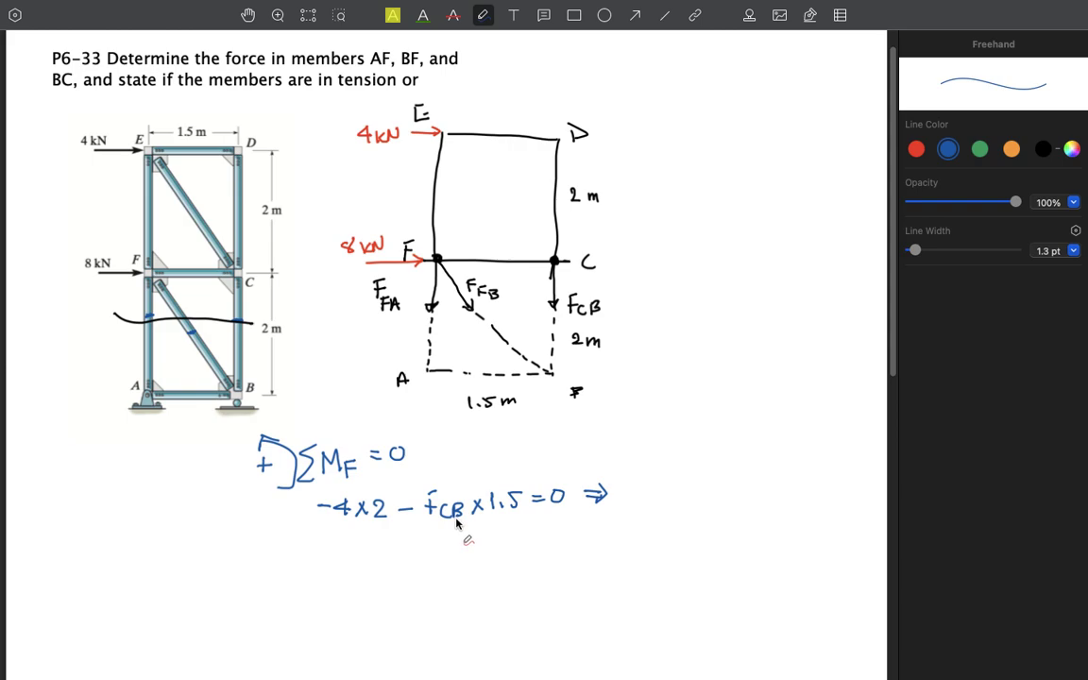
Step: Write the solution F_CB = −5.33 after the arrow
mouse_move(616, 479)
mouse_down()
mouse_move(619, 500)
mouse_move(630, 489)
mouse_move(646, 505)
mouse_up()
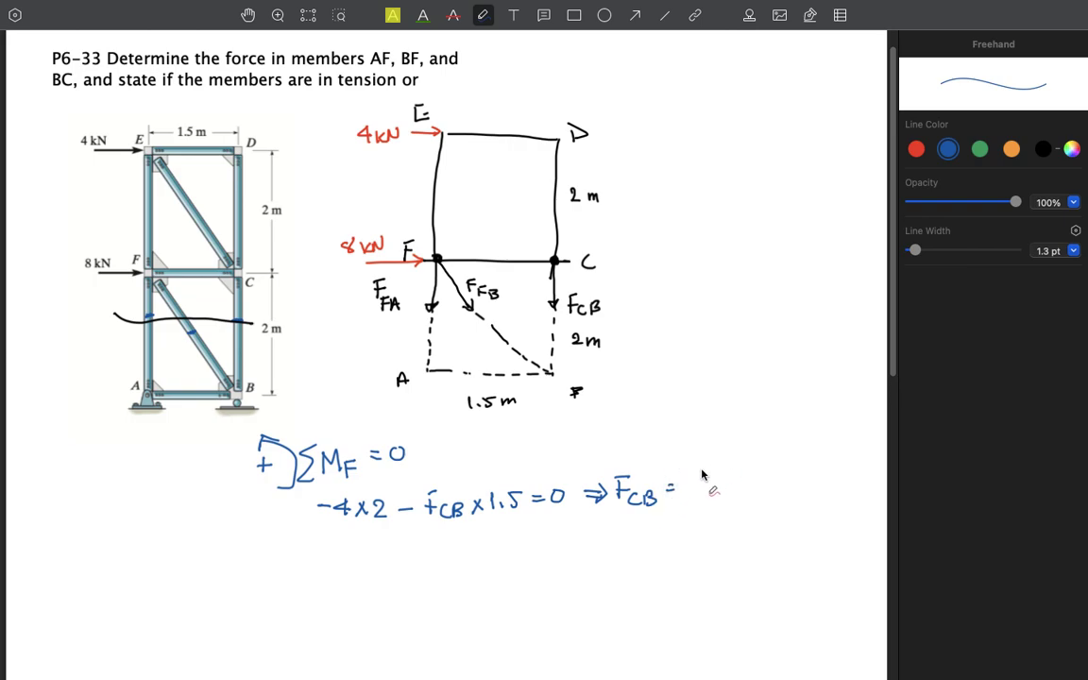
mouse_move(690, 485)
mouse_down()
mouse_move(721, 481)
mouse_move(724, 490)
mouse_move(765, 475)
mouse_up()
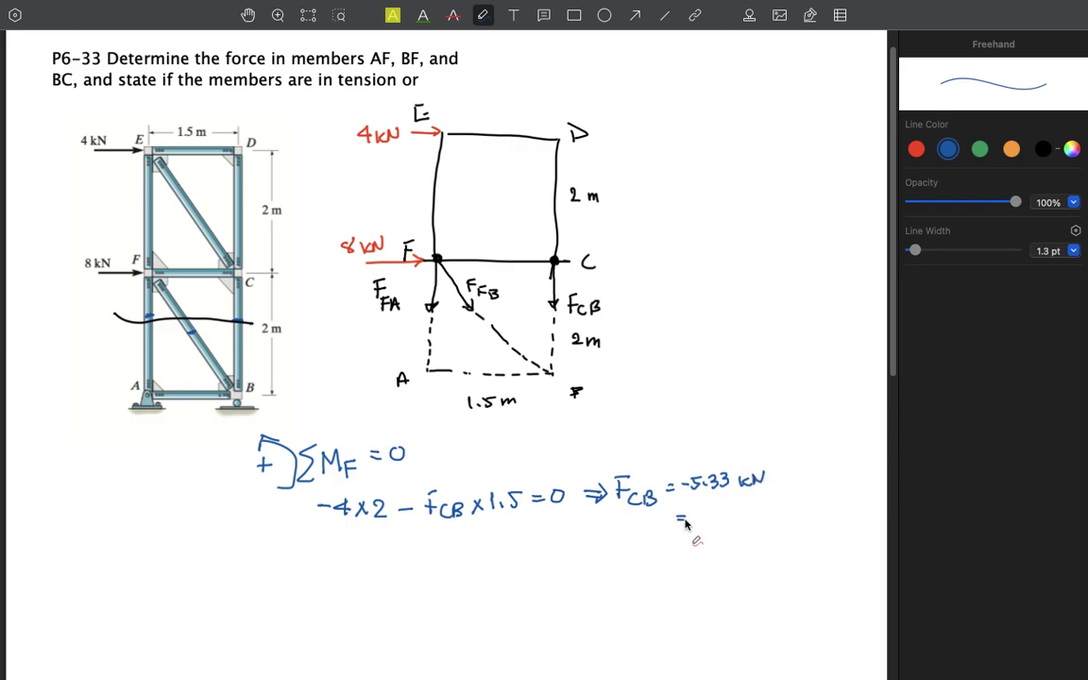
mouse_move(701, 508)
mouse_down()
mouse_move(708, 521)
mouse_move(791, 520)
mouse_up()
Step: Write 5.33 (C) under the F_CB result and extend the F_FB arrow
click(725, 515)
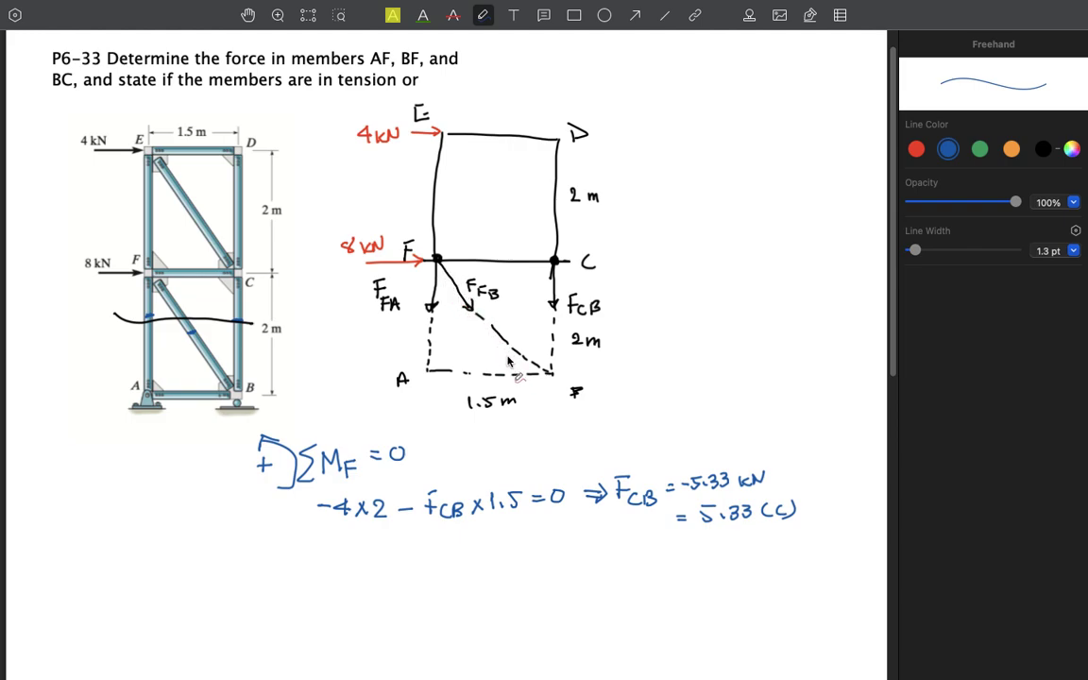
mouse_move(454, 289)
mouse_down()
mouse_move(471, 307)
mouse_move(473, 295)
mouse_up()
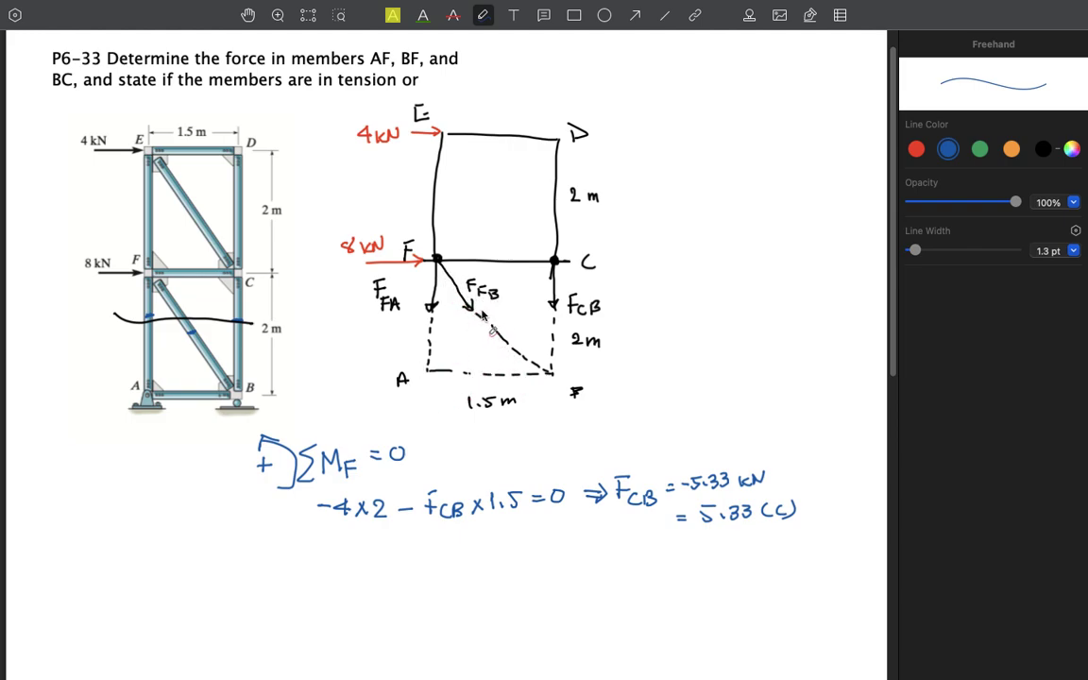